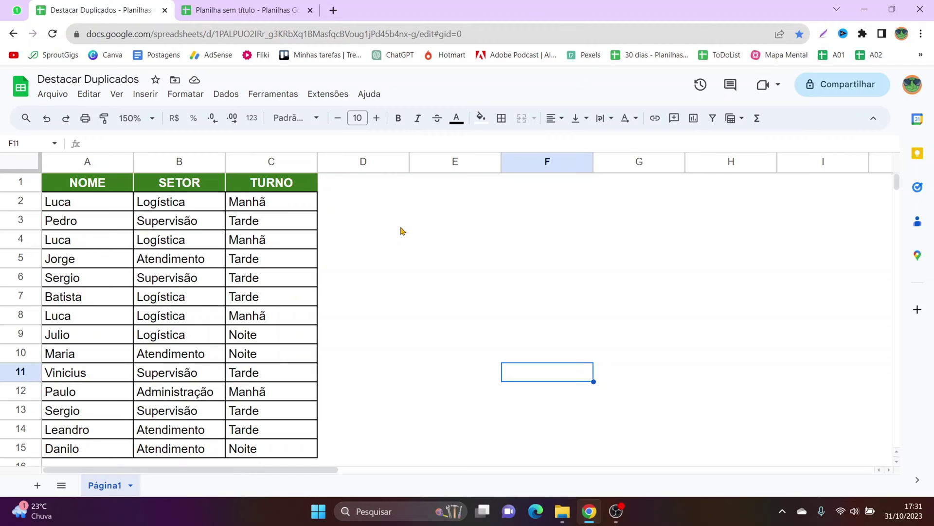
- Select the NOME/SETOR/TURNO table from A1 to C15
left_click(407, 339)
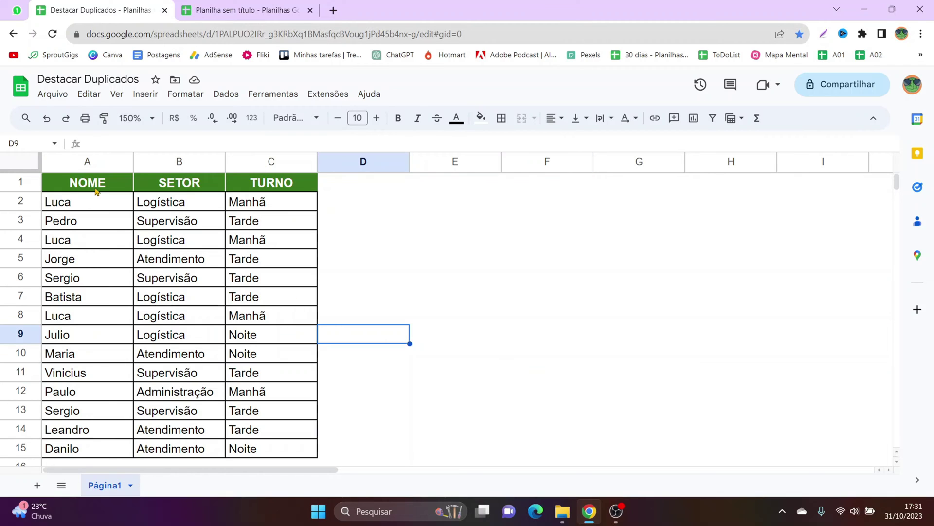
left_click_drag(96, 190, 259, 448)
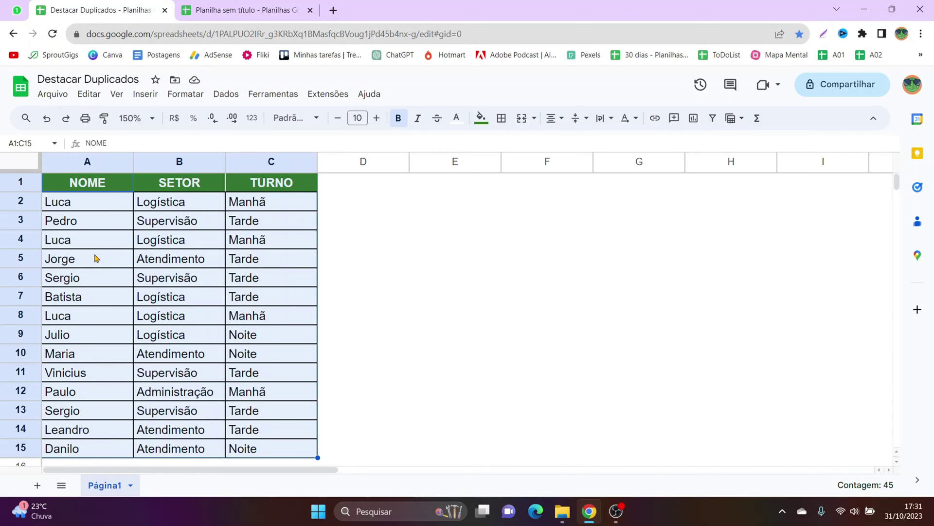
- Add a conditional formatting rule on A1:C15 with the condition 'A fórmula personalizada é'
mouse_move(179, 161)
left_click(193, 97)
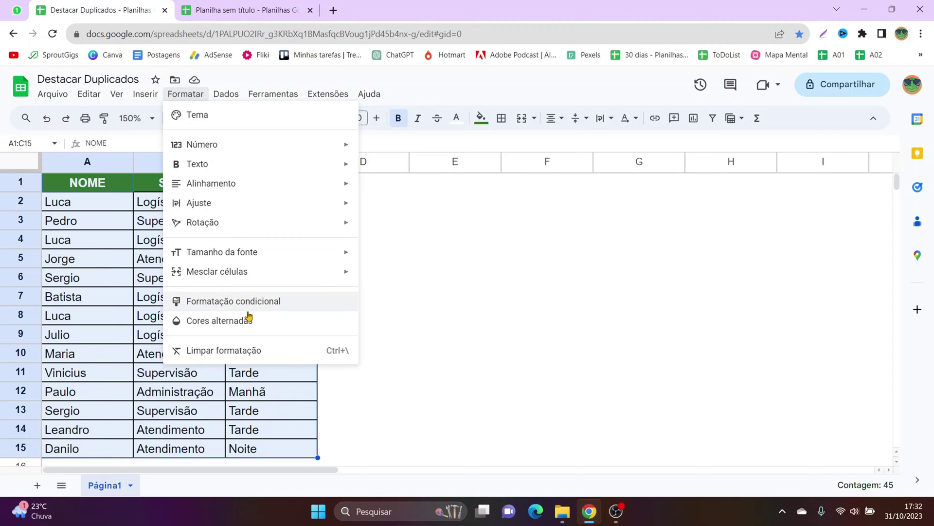
left_click(245, 306)
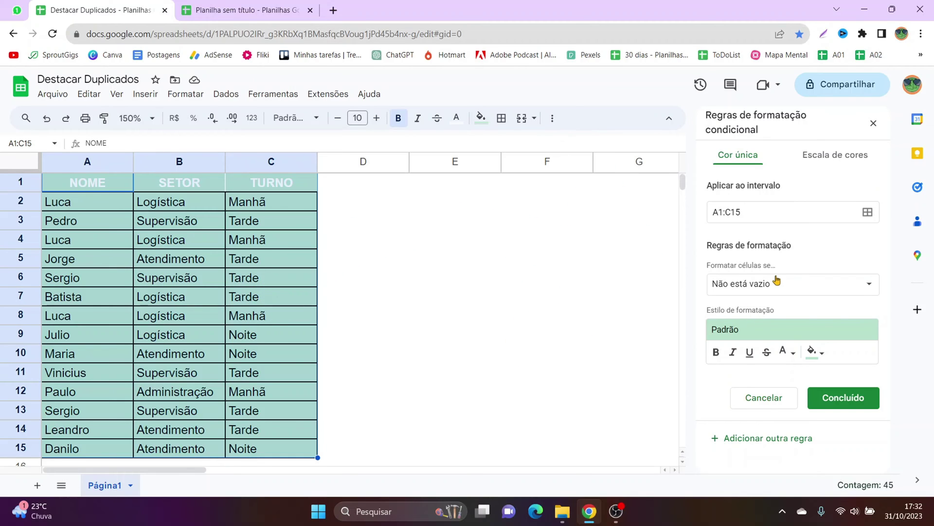
left_click(788, 285)
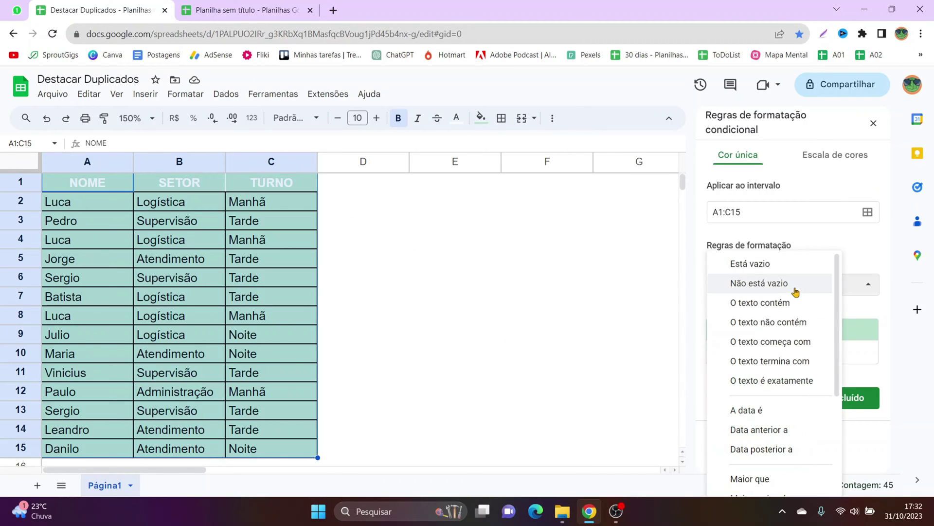
scroll(774, 370, "down", 3)
scroll(764, 372, "up", 3)
scroll(762, 384, "down", 3)
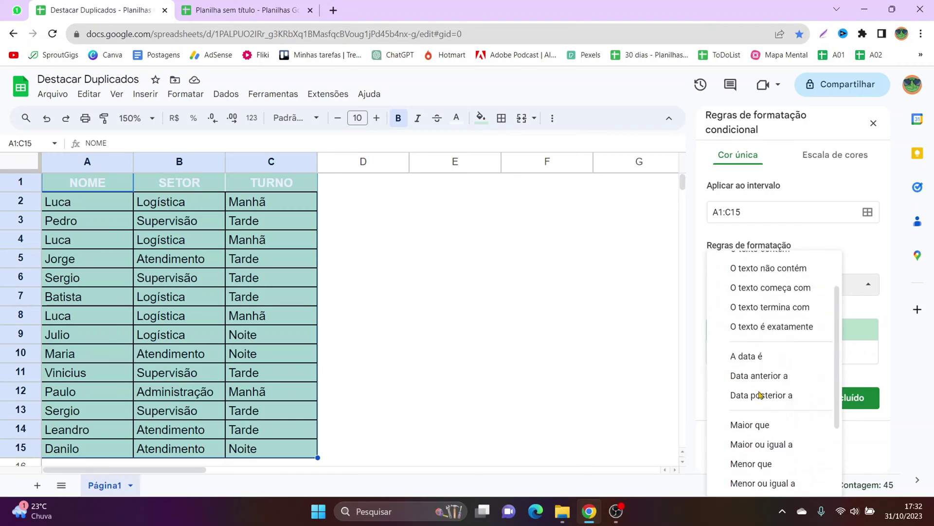
scroll(761, 389, "up", 3)
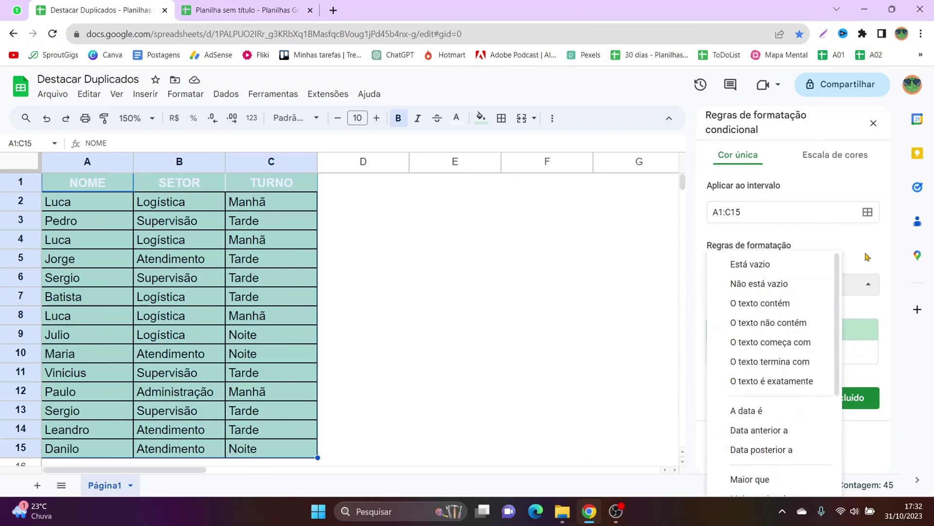
left_click(867, 258)
left_click(850, 286)
scroll(783, 360, "down", 3)
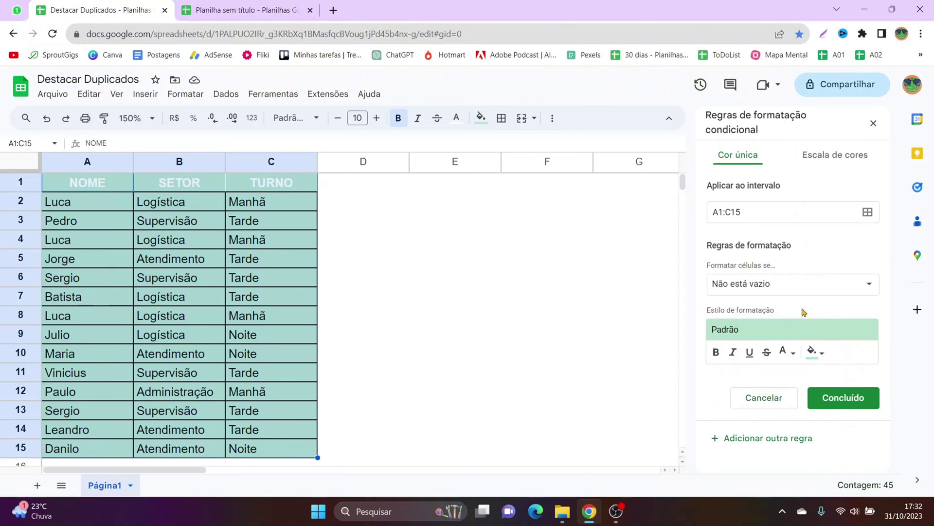
left_click(784, 292)
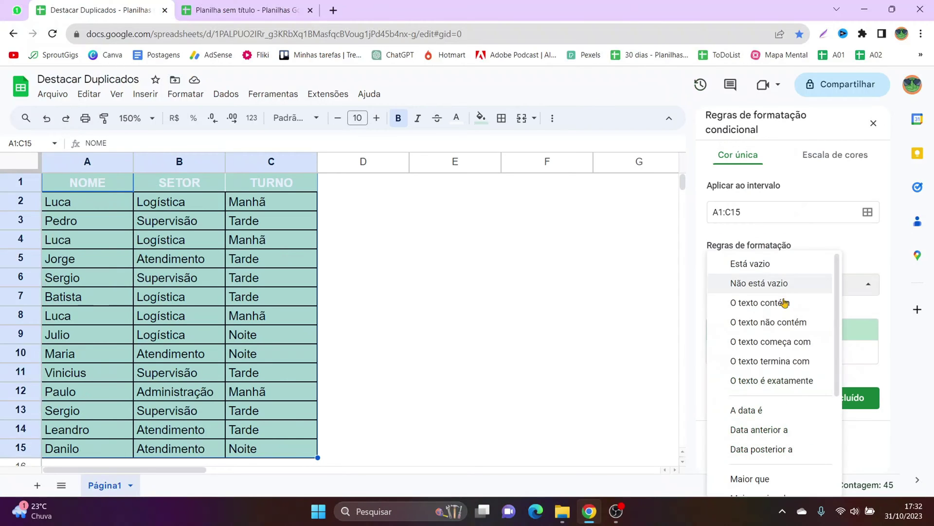
scroll(787, 370, "down", 3)
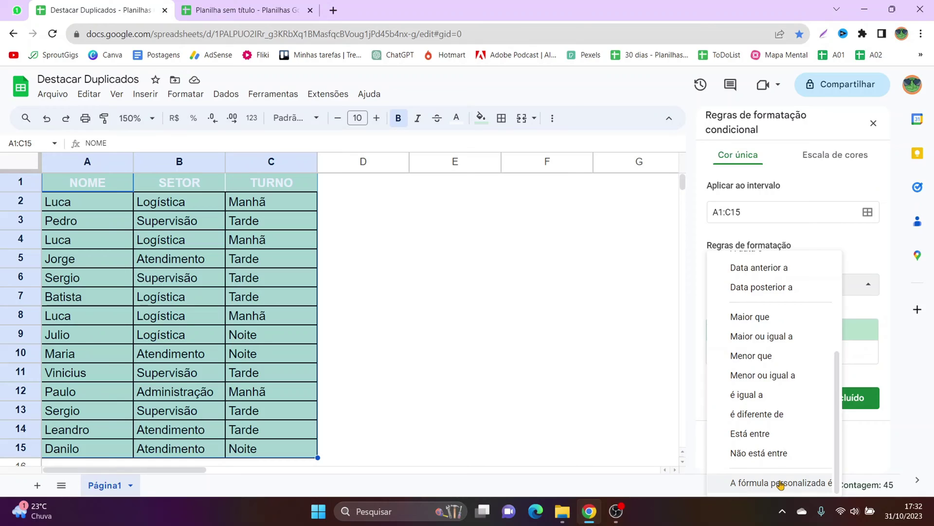
left_click(781, 483)
- Enter =CONT.SE(A:A;A1)>1 as the rule's custom formula
left_click(757, 314)
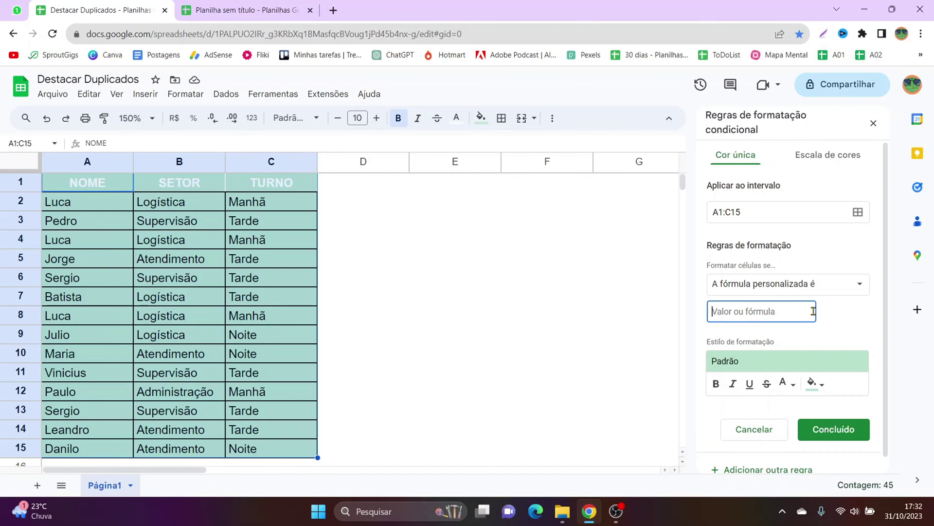
type("=")
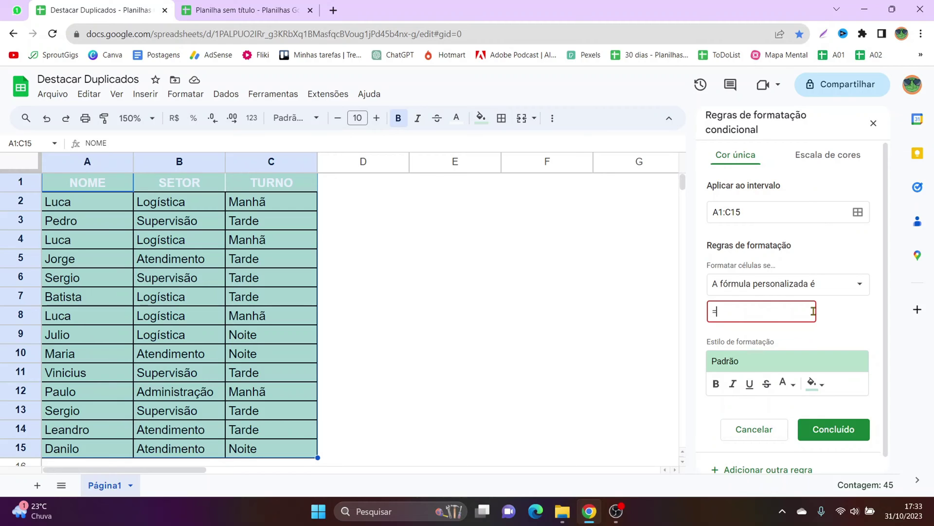
type("CONT.SE")
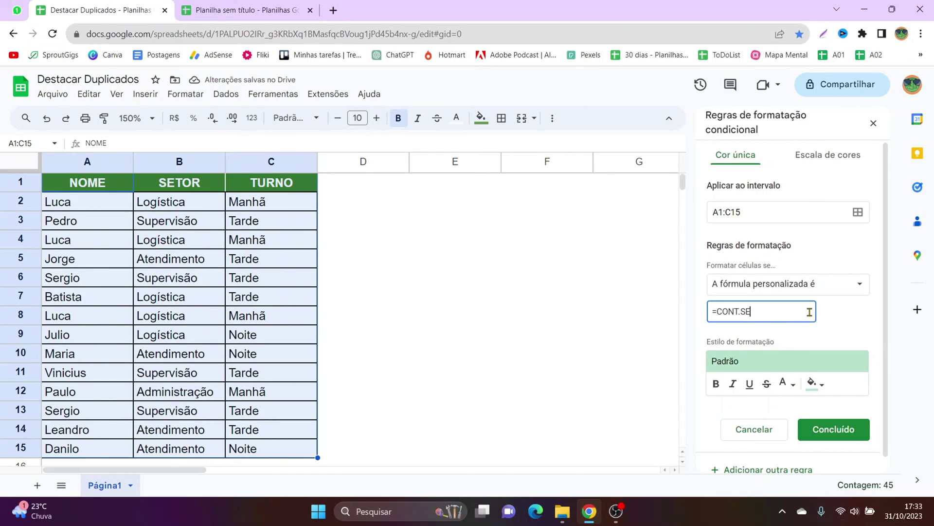
type("(")
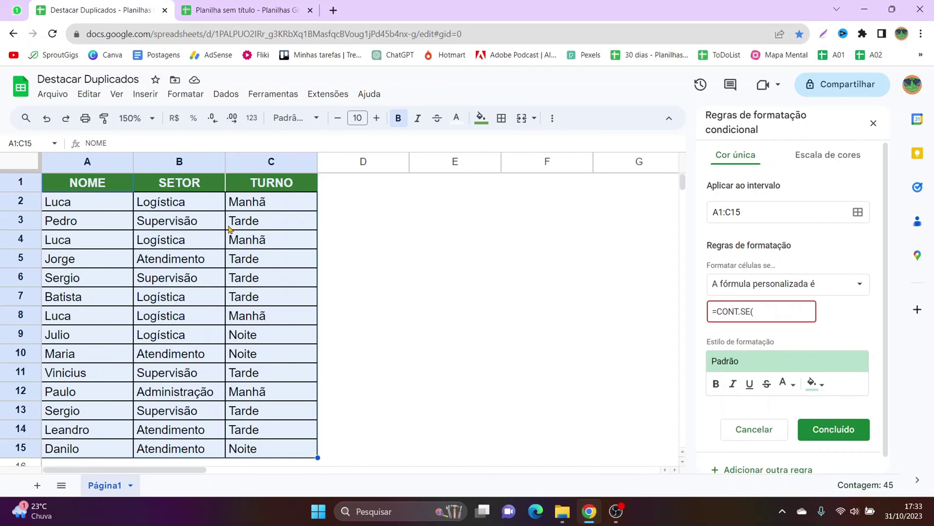
type("A:A")
type(";")
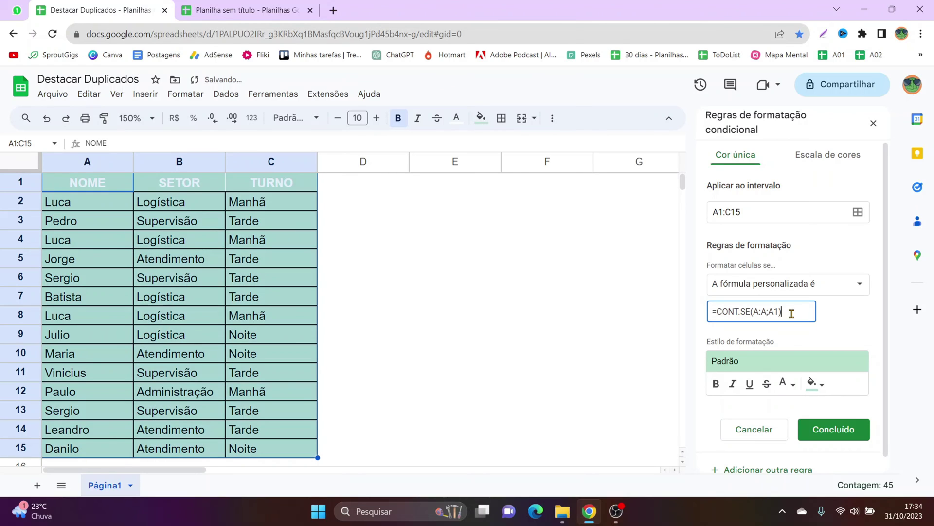
type(">1")
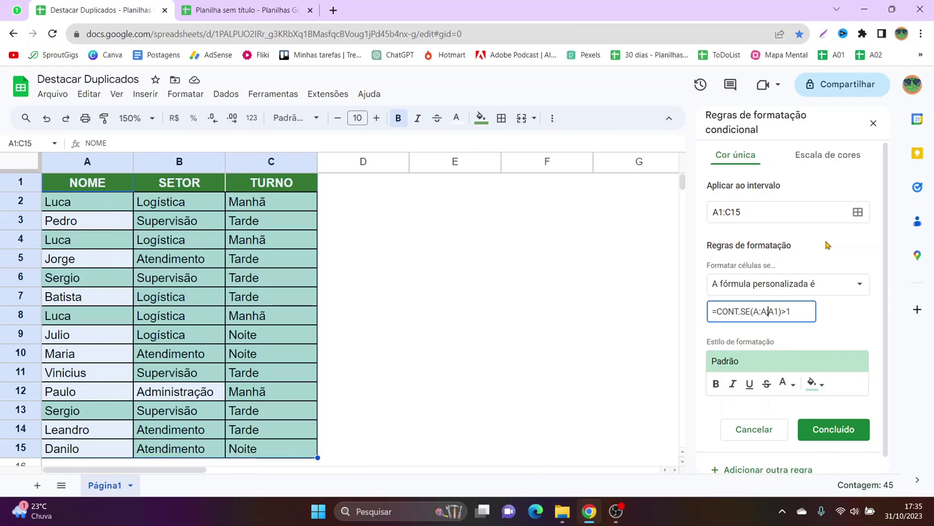
- Change the formula to =CONT.SE($A:$A;$A1)>1 and save the rule
type("$")
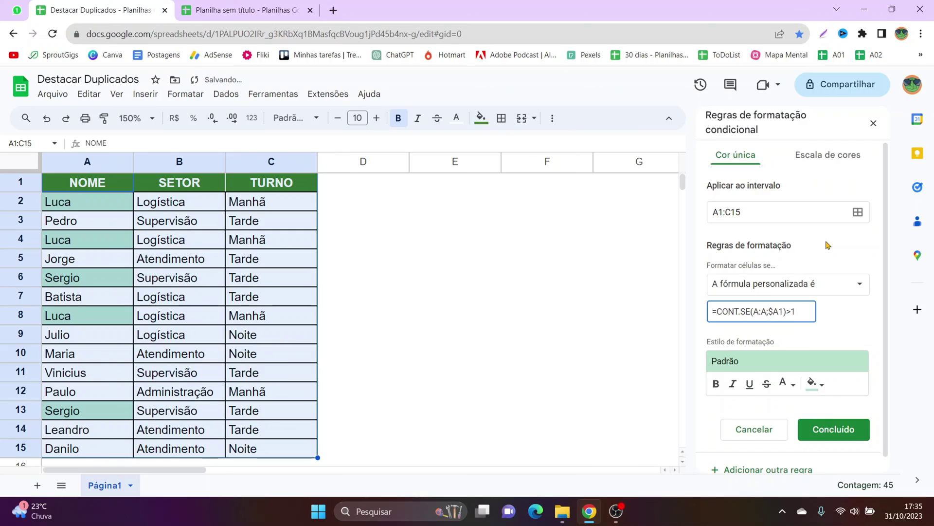
key("Left")
key("Left")
key("Left")
type("$")
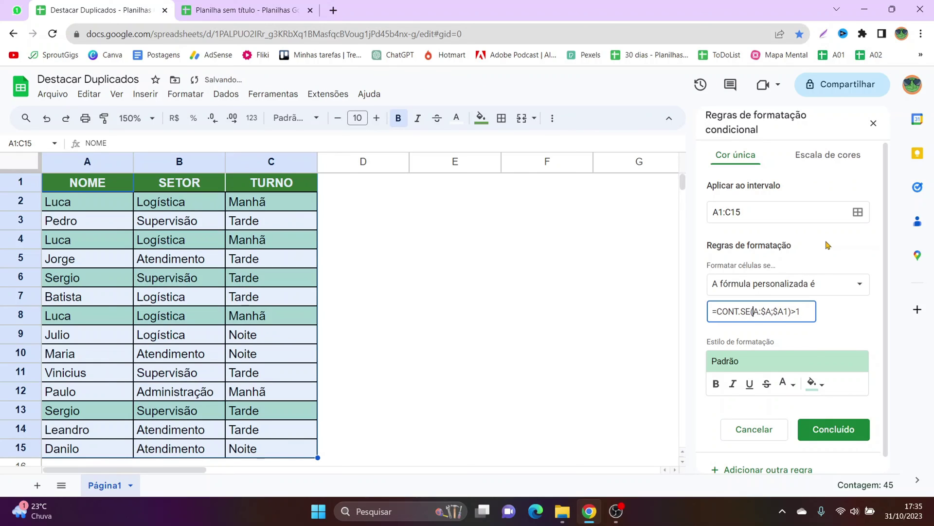
key("Left")
key("Left")
type("$")
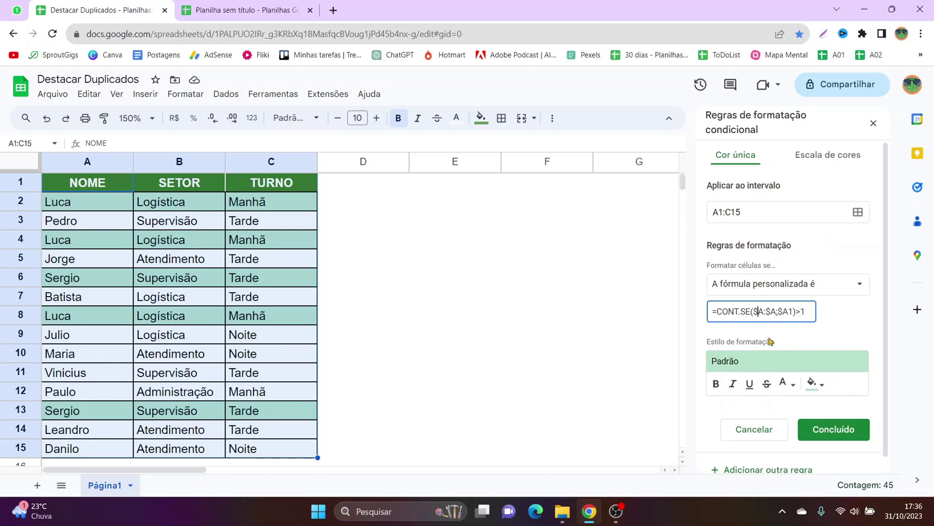
left_click(829, 429)
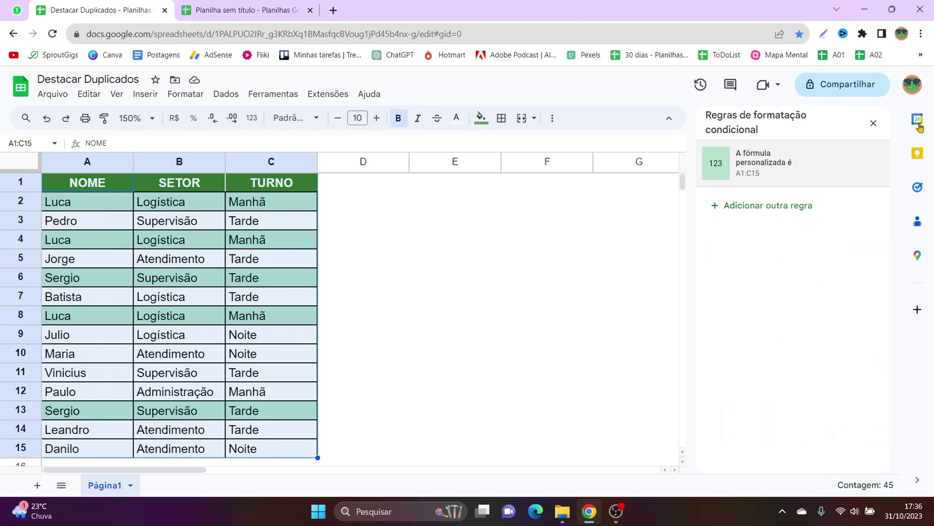
- Close the rules sidebar and rename the first Luca in A2 to Bernardo
left_click(873, 123)
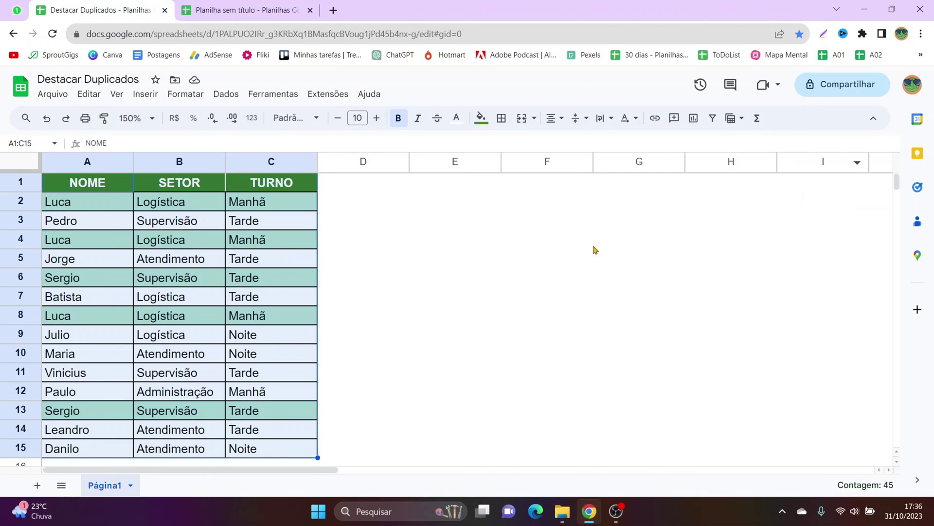
left_click(264, 314)
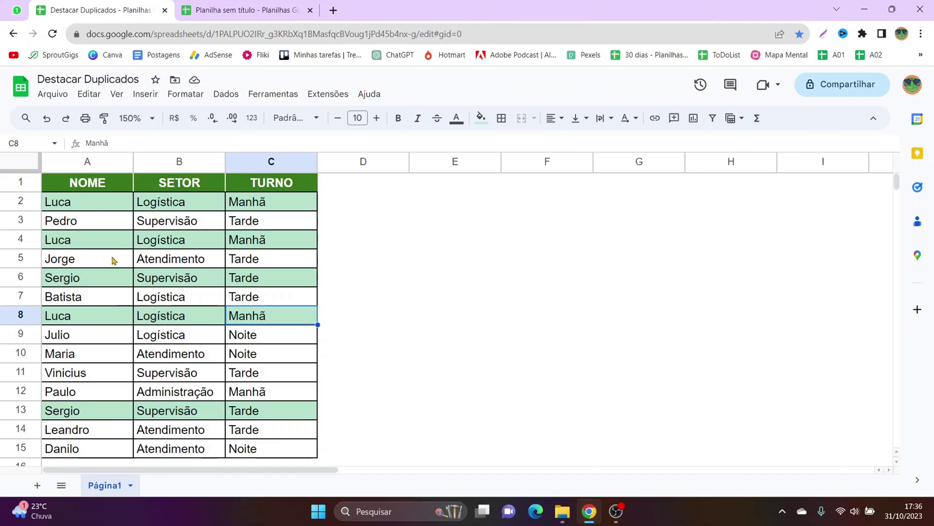
left_click(88, 200)
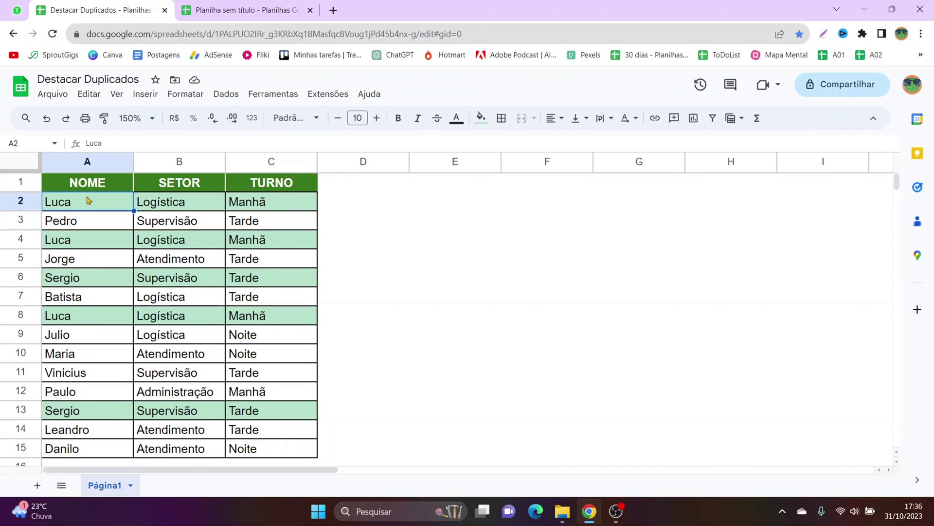
type("Bernardo")
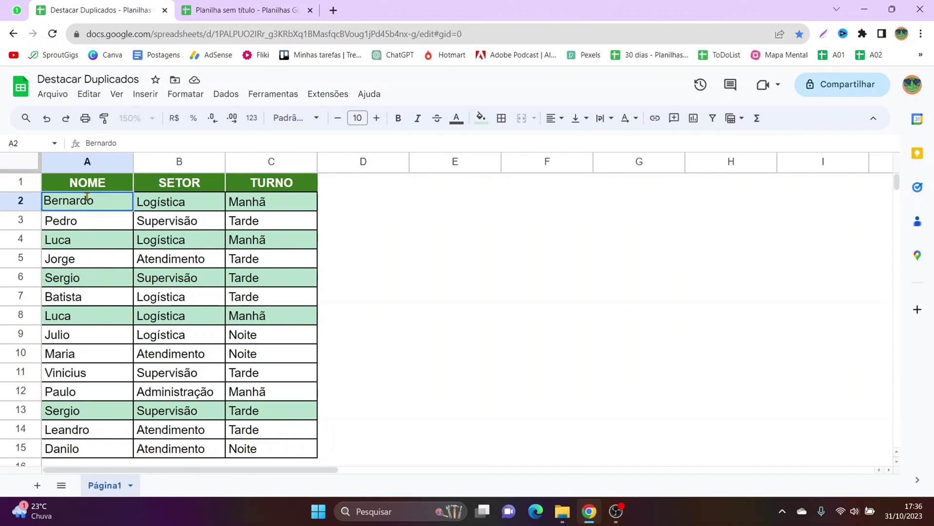
key("Return")
- Test the highlighting by deleting Luca from A8, then undo the deletion
key("Down")
key("Down")
key("Down")
key("Down")
key("Down")
key("Down")
key("Down")
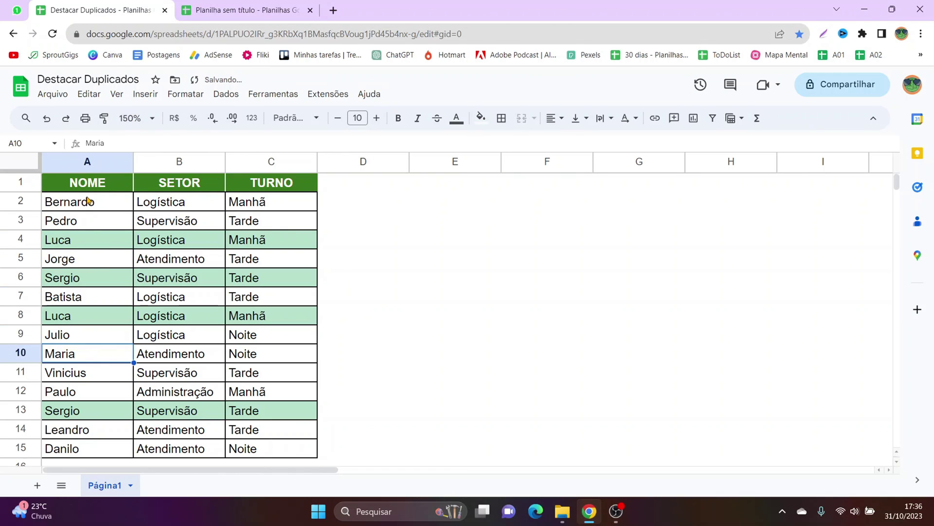
key("Down")
key("Up")
key("Up")
key("Up")
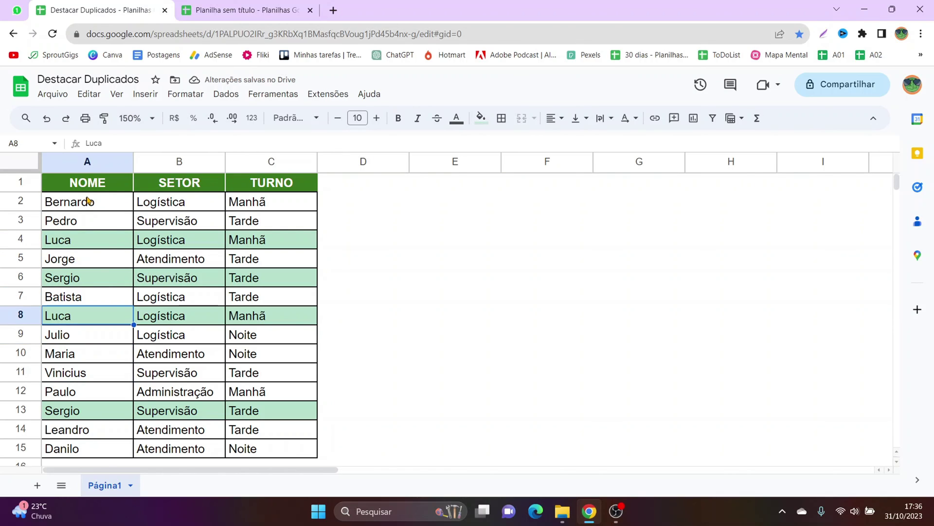
key("Delete")
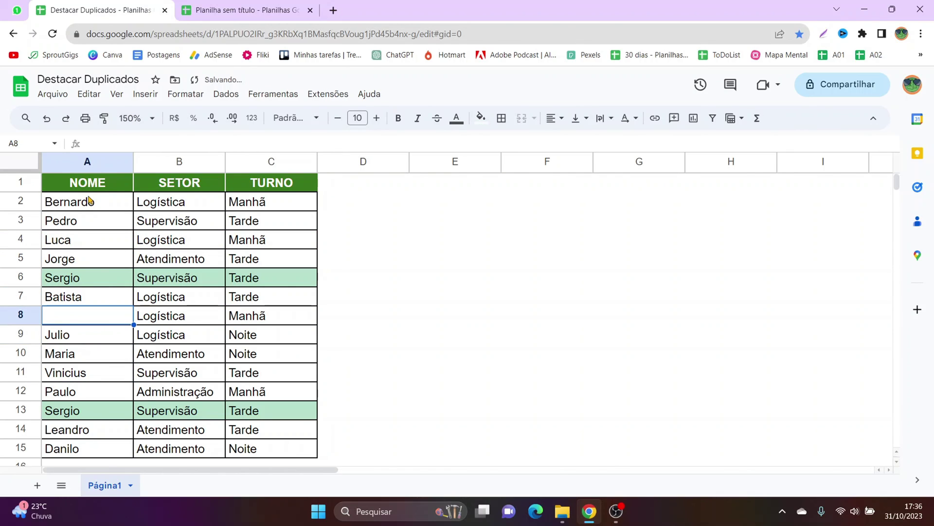
key("ctrl+z")
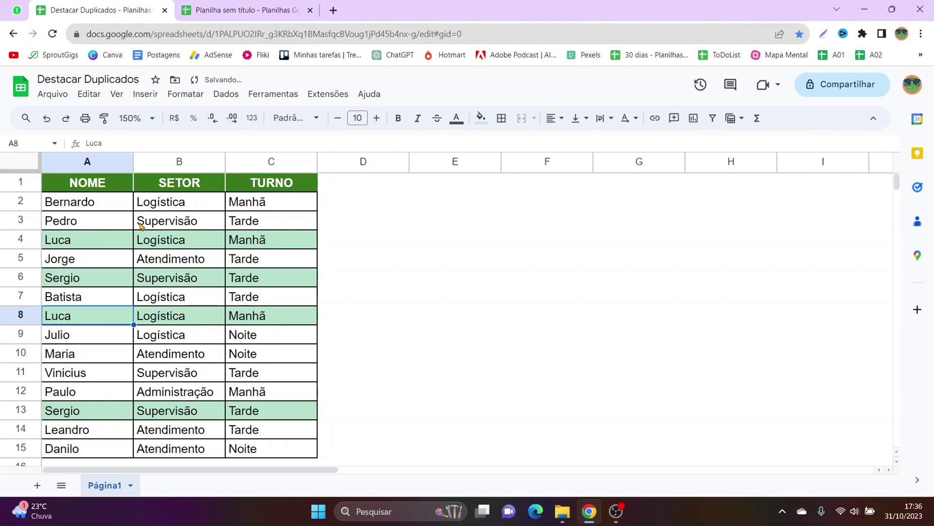